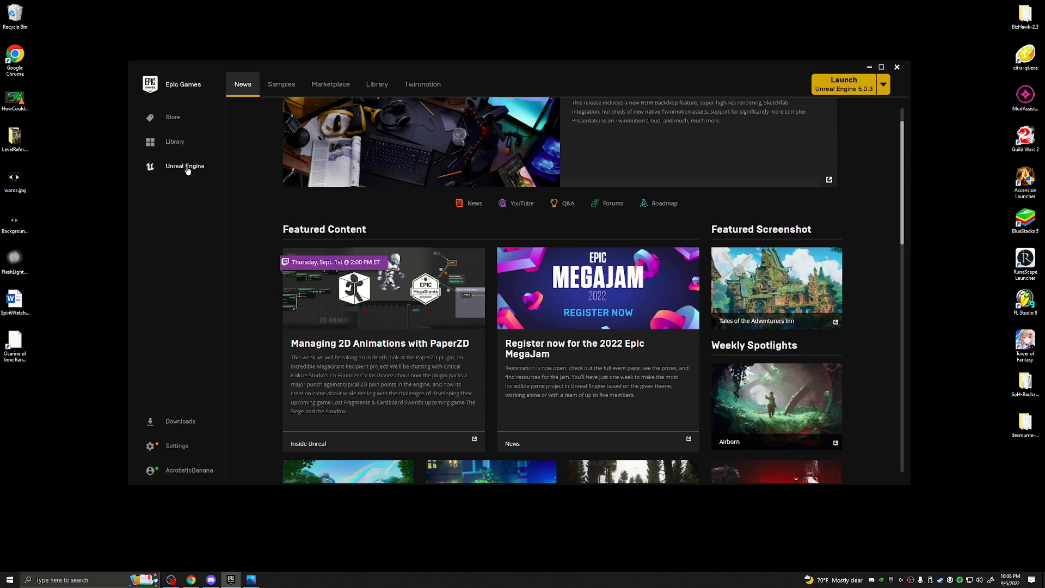
# Step: Create a new Games project from the First Person template and name it TutorialGame
pyautogui.click(385, 88)
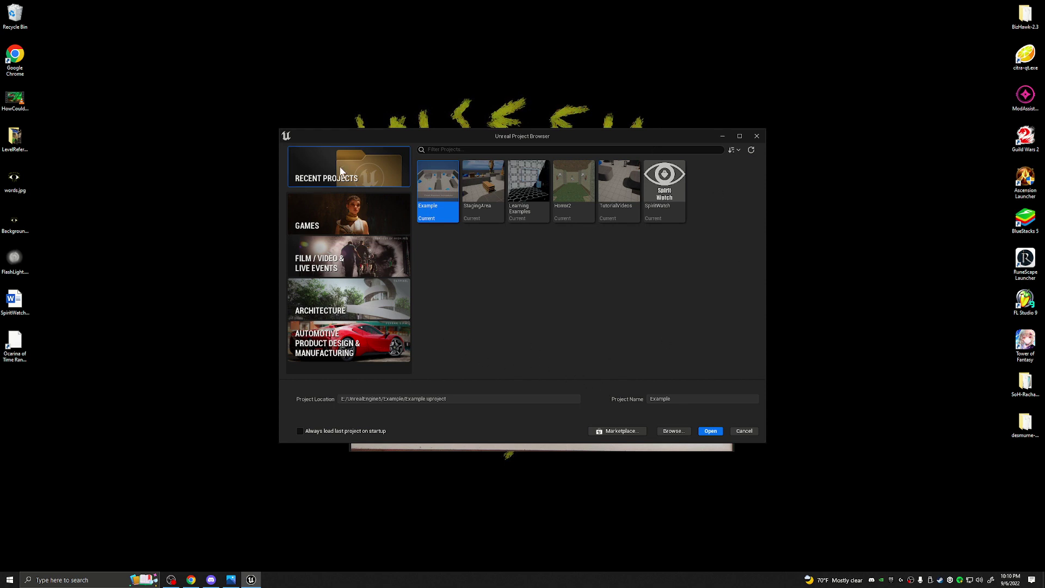
pyautogui.click(341, 224)
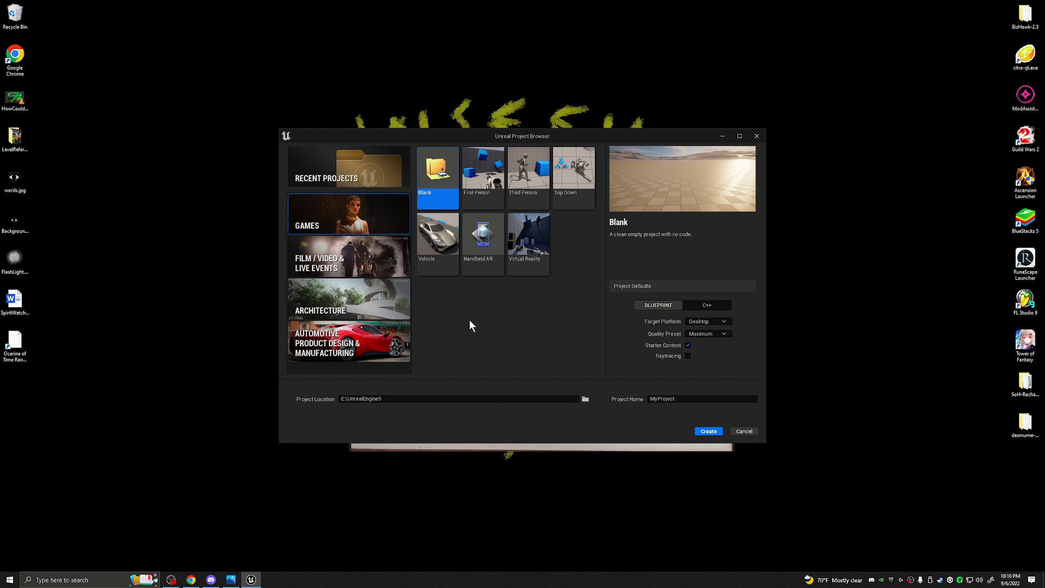
pyautogui.click(481, 201)
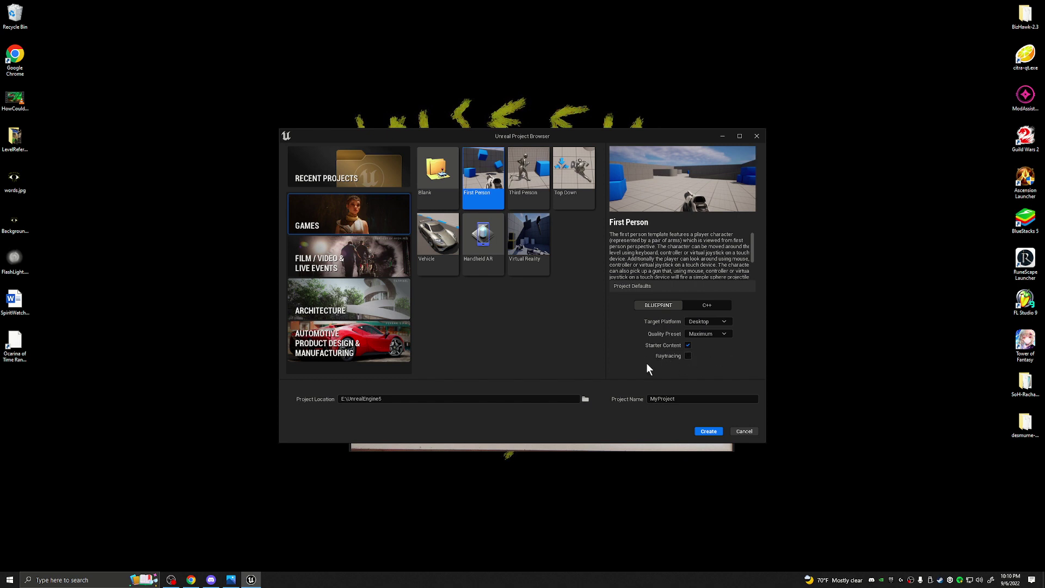
pyautogui.click(689, 399)
pyautogui.write('TutorialGame')
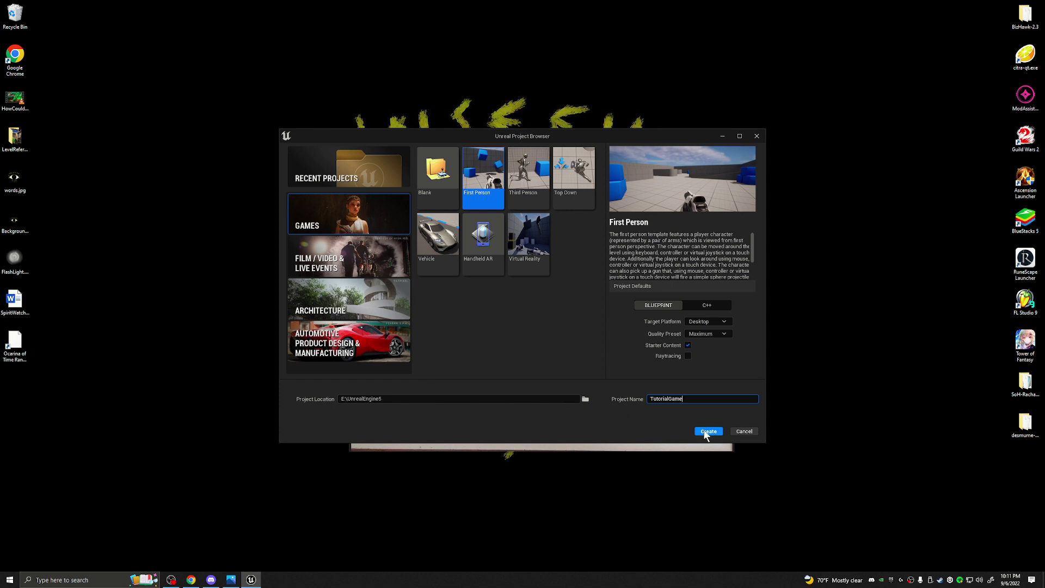
pyautogui.click(707, 431)
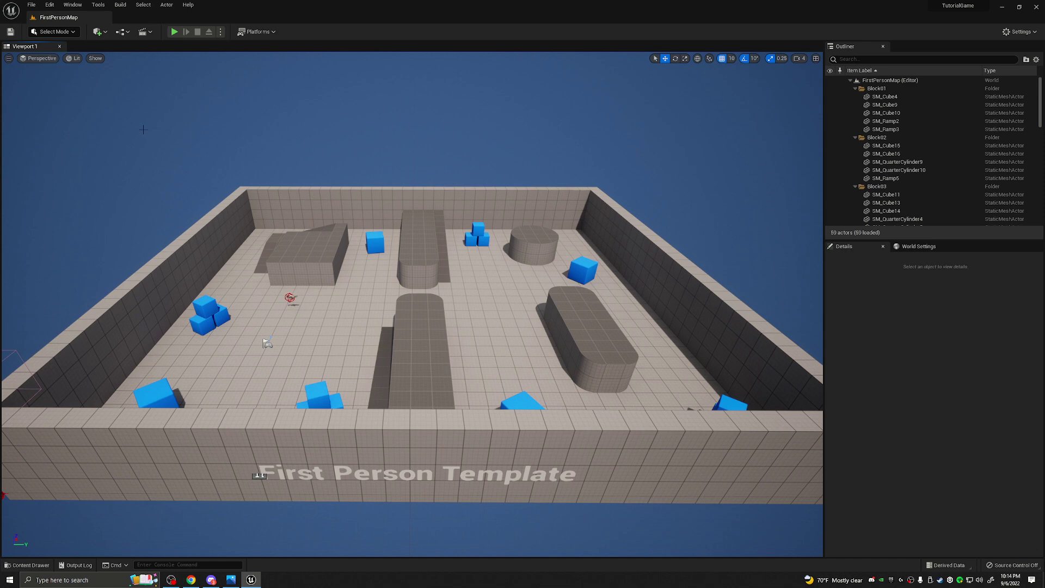
# Step: In the project settings, set the Dynamic Global Illumination Method to Screen Space (Beta) and the Reflection Method to Screen Space
pyautogui.click(51, 5)
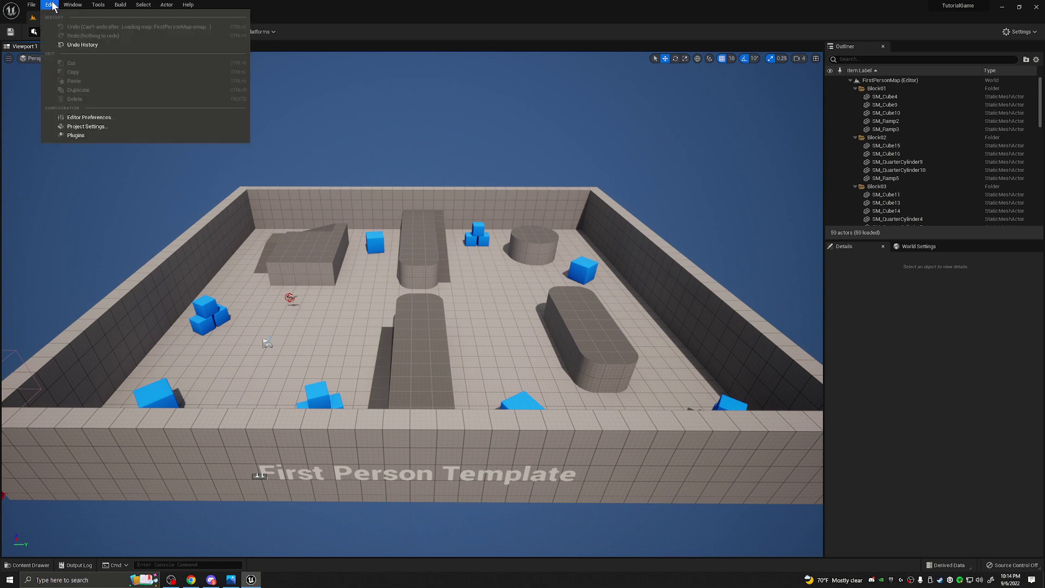
pyautogui.click(89, 125)
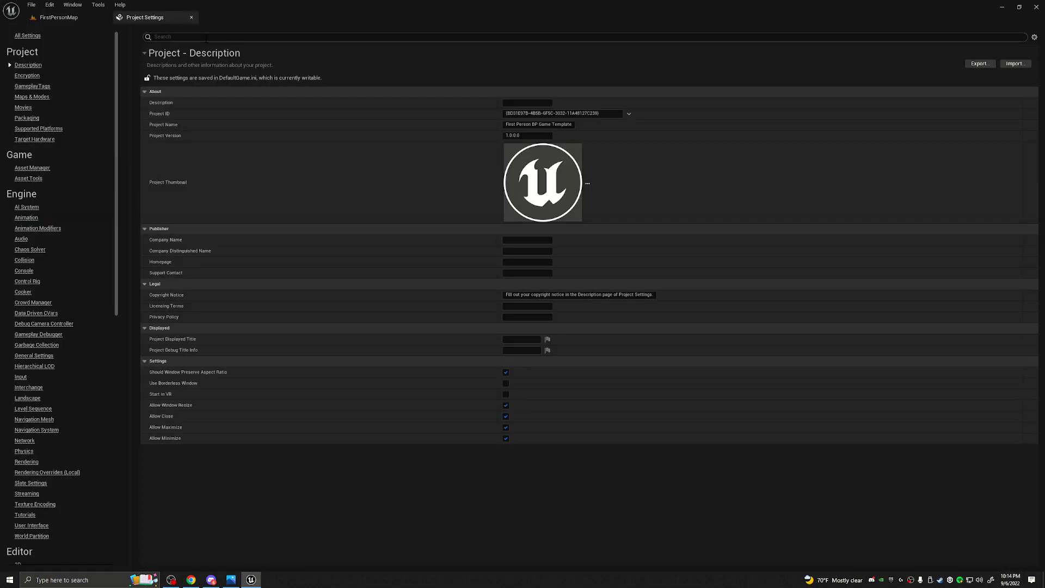
pyautogui.write('Lumen')
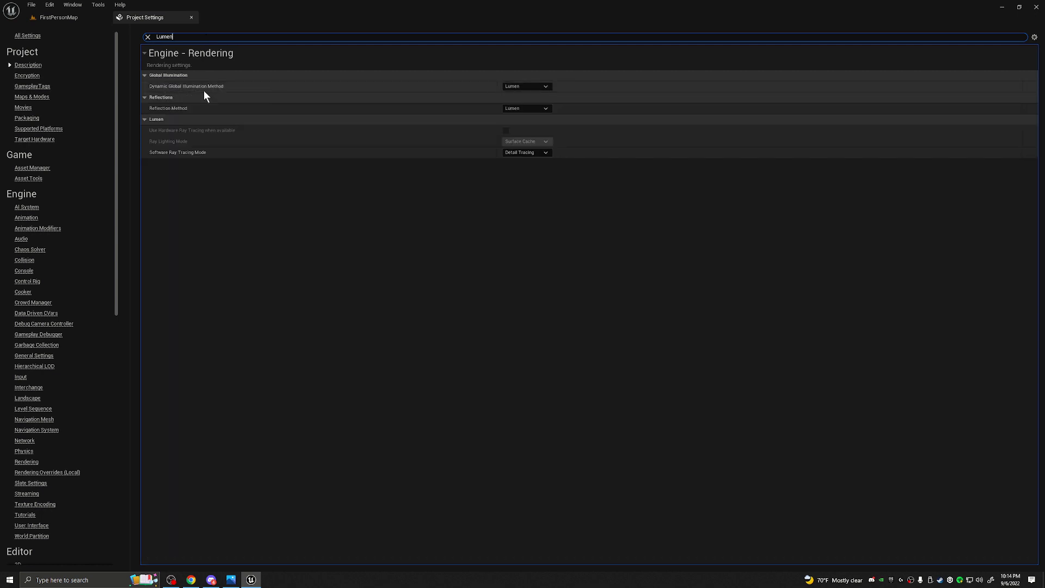
pyautogui.click(537, 85)
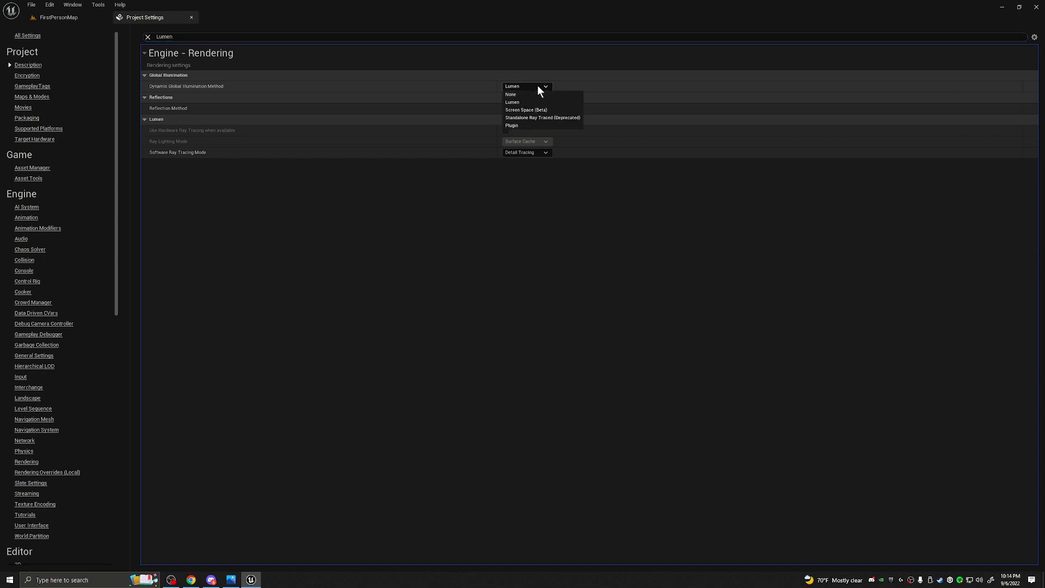
pyautogui.click(534, 111)
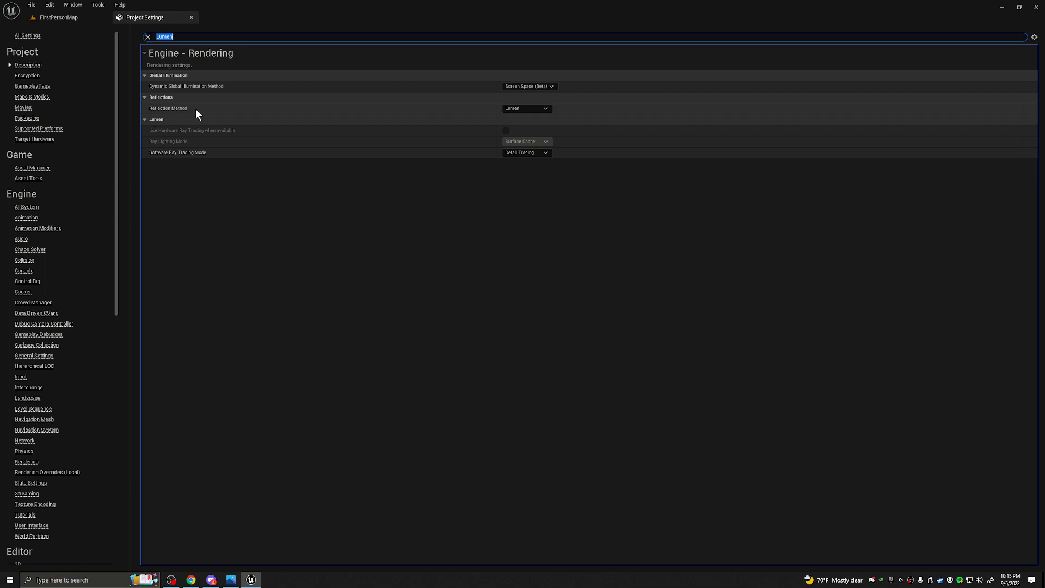
pyautogui.click(547, 110)
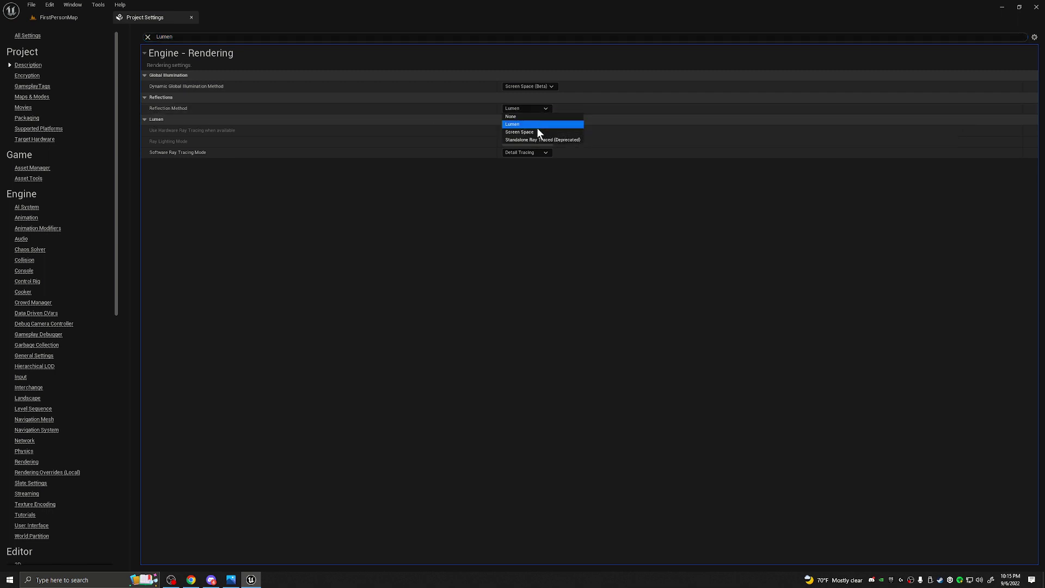
pyautogui.click(534, 129)
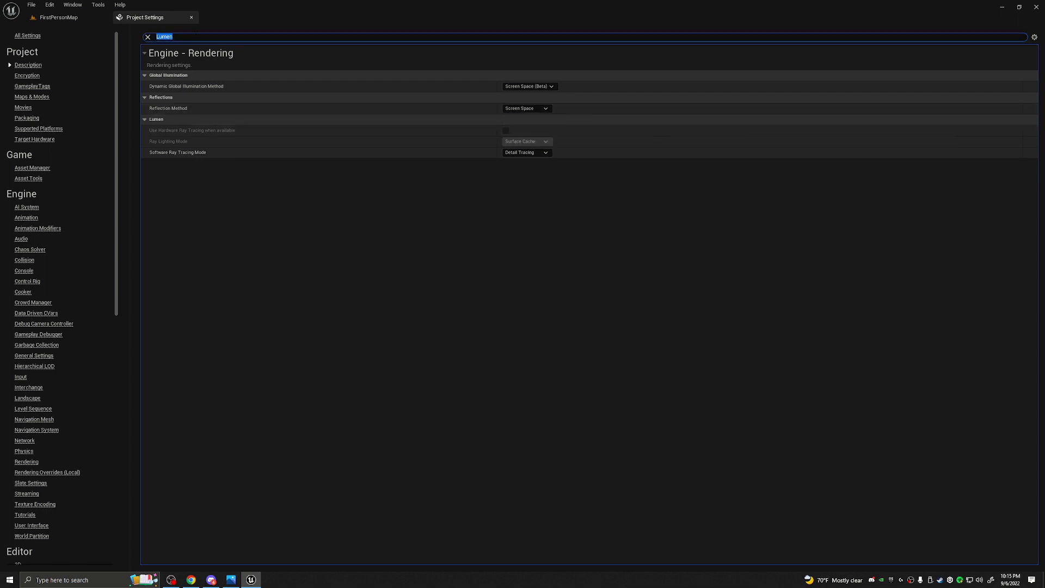
# Step: Find the shadow options in the project settings and set the Shadow Map Method to Shadow Maps
pyautogui.write('Shadow')
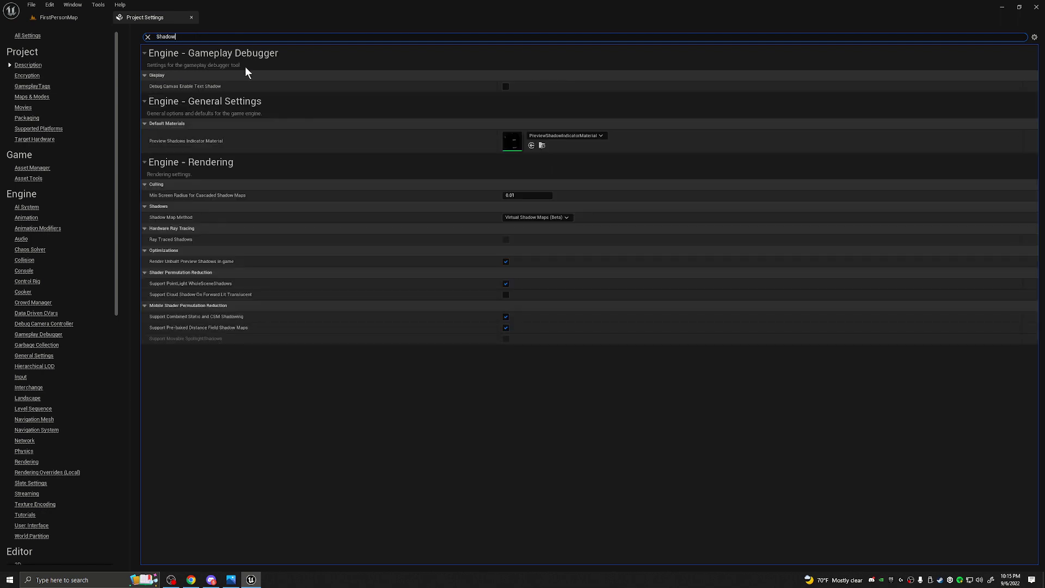
pyautogui.click(559, 218)
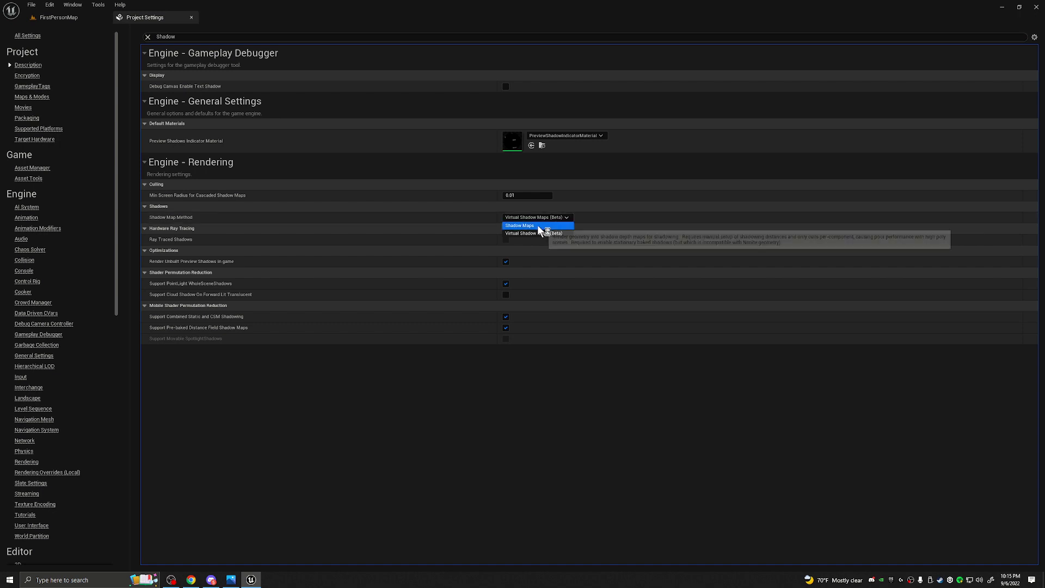
pyautogui.click(537, 225)
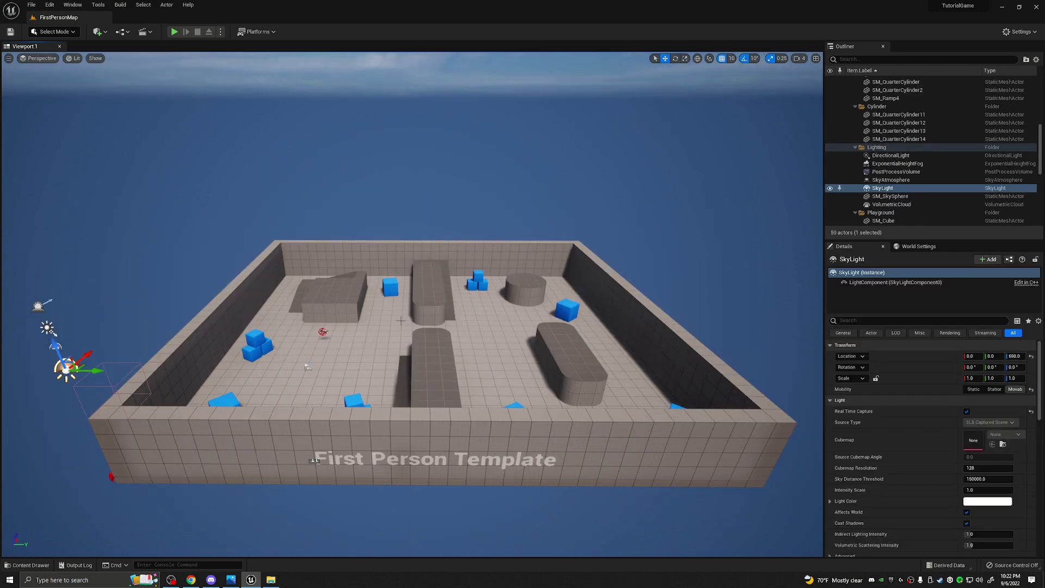
# Step: Create a folder in Content named with the creator's full name followed by _Blueprints
pyautogui.hotkey('ctrl', 'space')
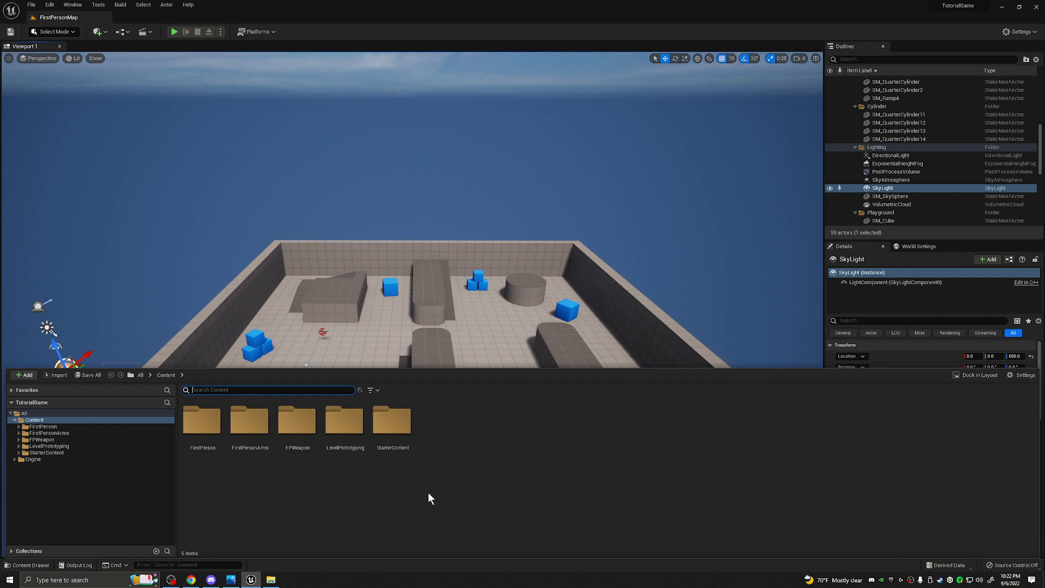
pyautogui.rightClick(478, 435)
pyautogui.click(524, 195)
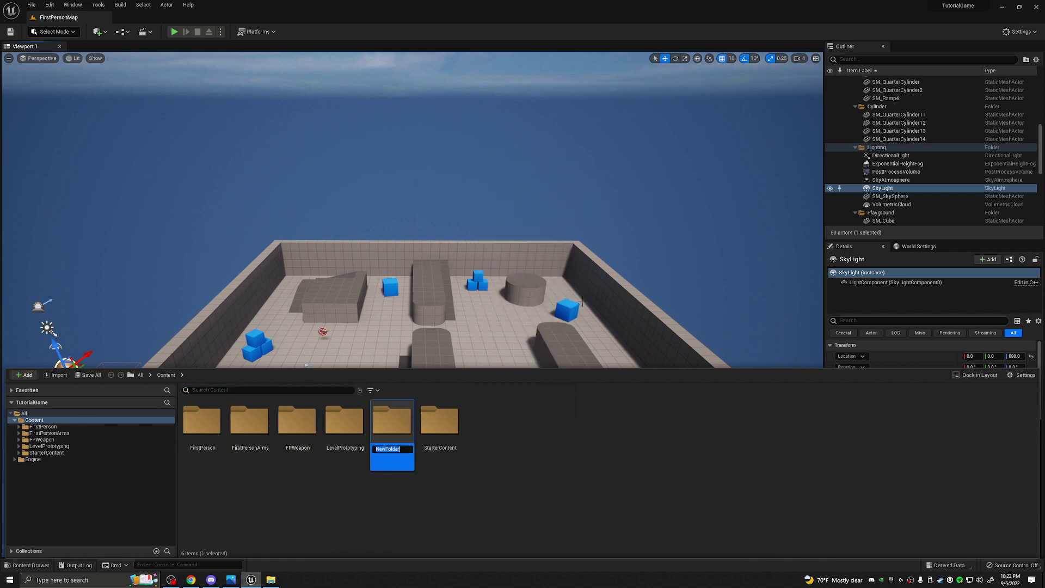
pyautogui.write('Brandon')
pyautogui.write('Winkler_')
pyautogui.write('Blueprints')
pyautogui.press('Return')
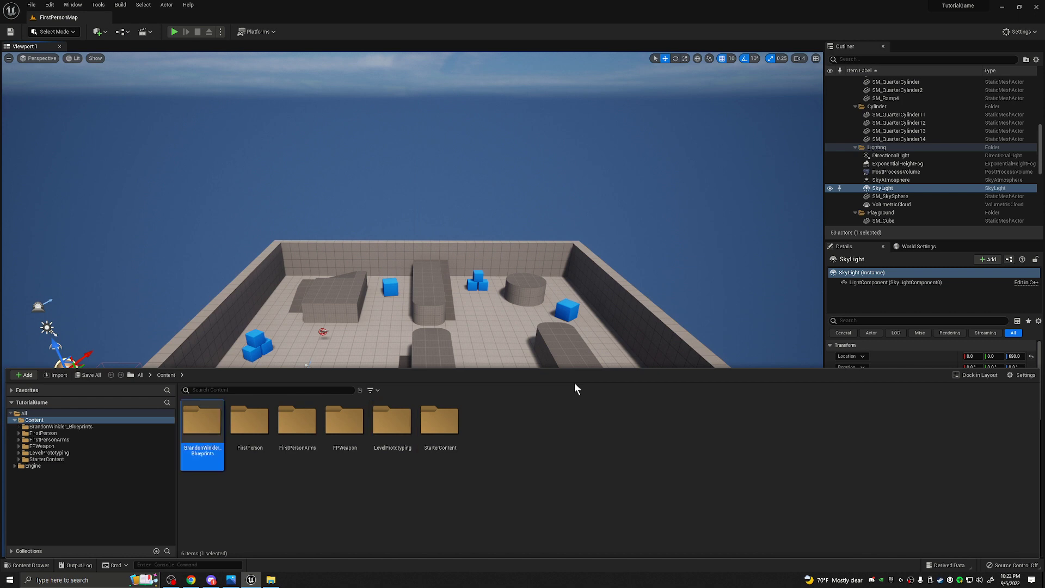
# Step: Create a subfolder named Levels inside the new _Blueprints folder
pyautogui.doubleClick(204, 432)
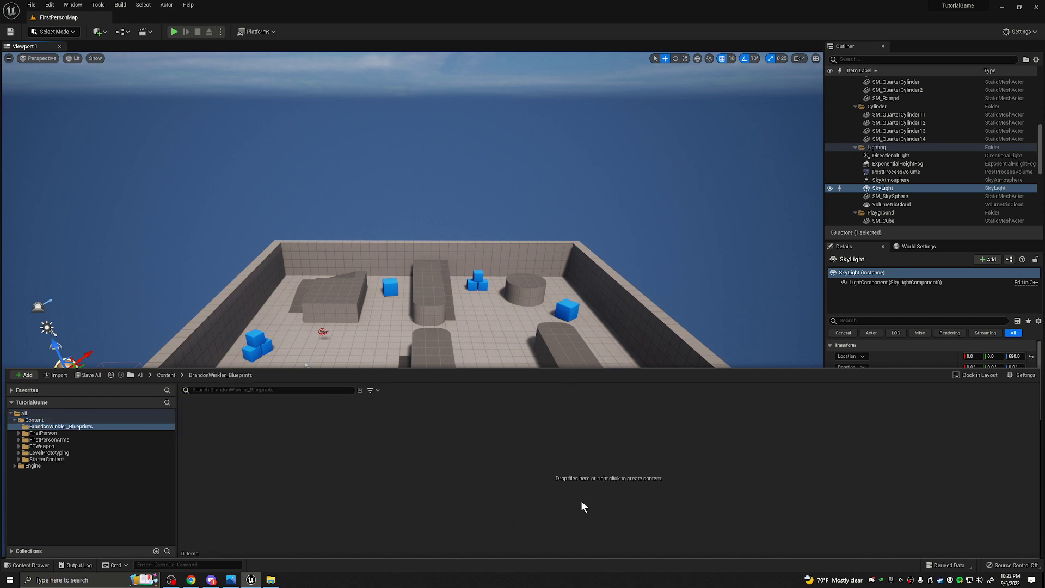
pyautogui.rightClick(300, 445)
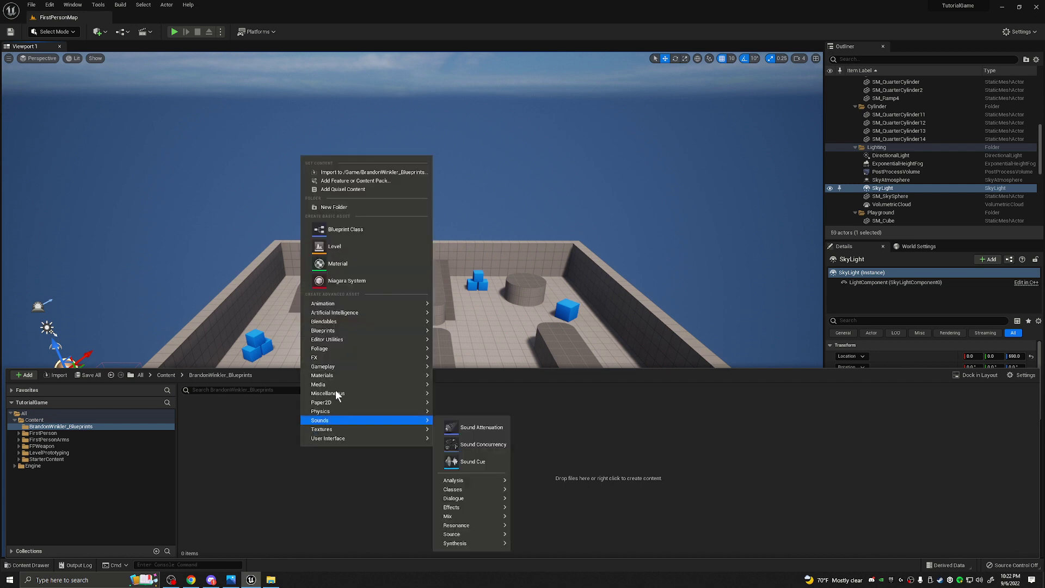
pyautogui.click(359, 206)
pyautogui.write('Levels')
pyautogui.press('Return')
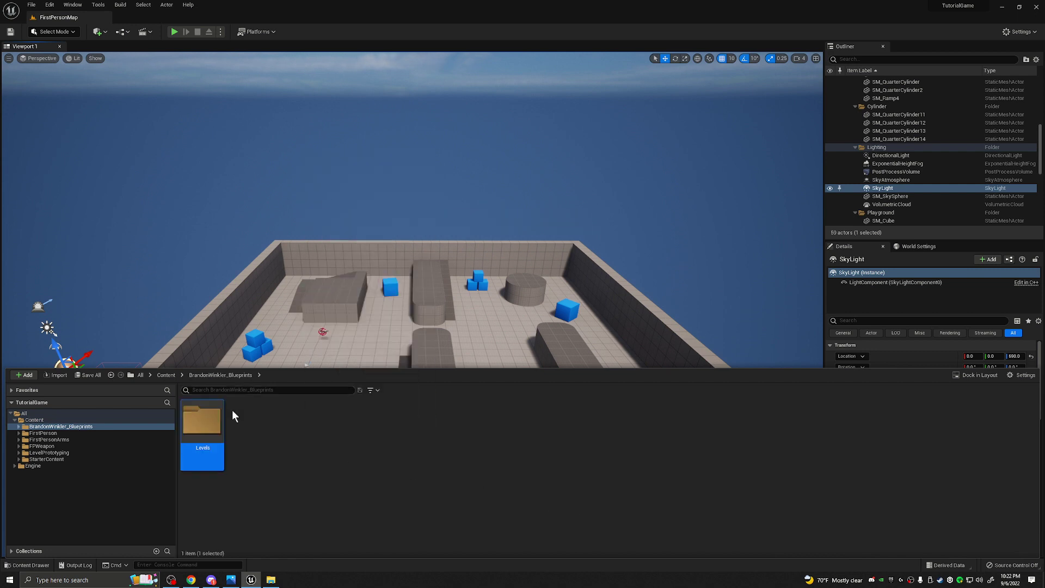
# Step: Create a new level named 01_SecurityOffice in the Levels folder
pyautogui.doubleClick(220, 423)
pyautogui.rightClick(221, 422)
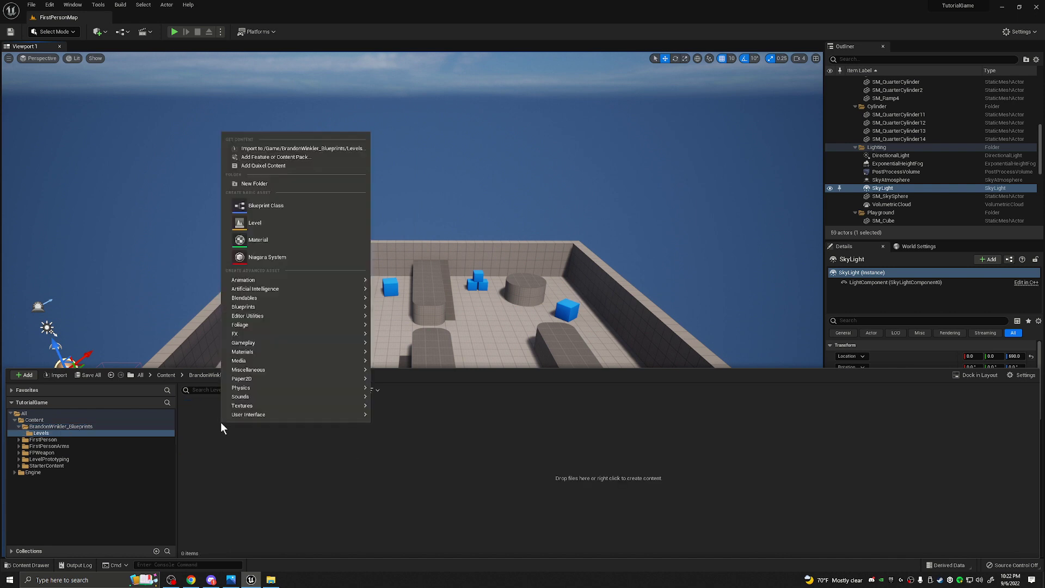
pyautogui.click(277, 224)
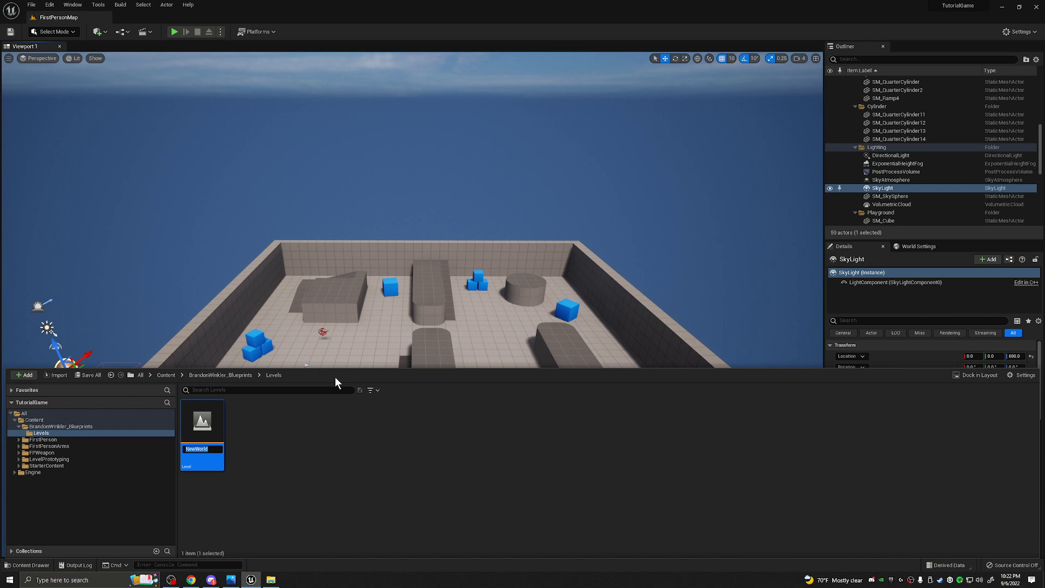
pyautogui.write('0')
pyautogui.write('01_SecurityOffice')
pyautogui.press('Return')
# Step: Open the 01_SecurityOffice level, saving it as part of the switch
pyautogui.doubleClick(205, 426)
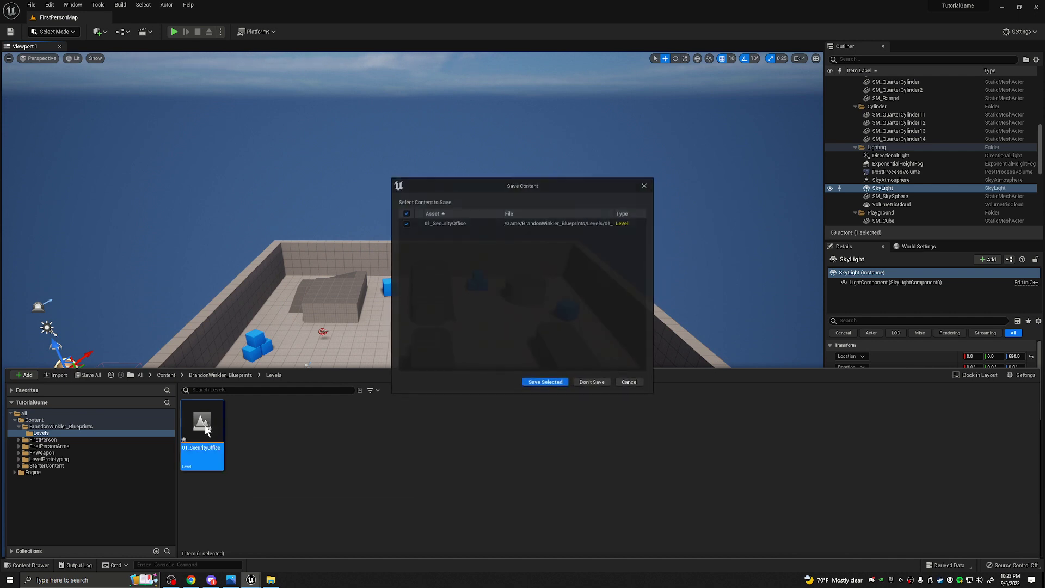
pyautogui.click(544, 381)
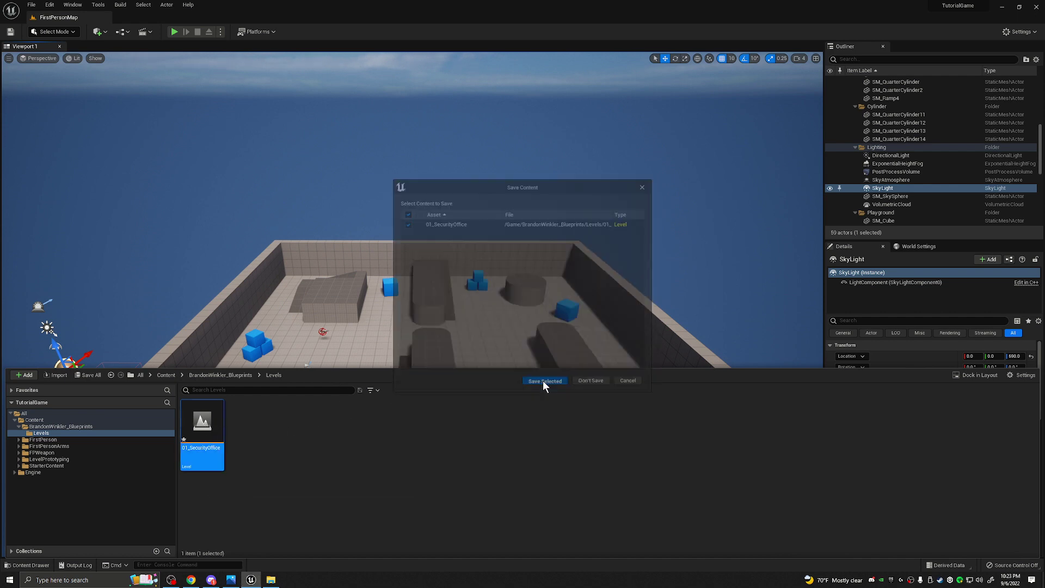
pyautogui.click(430, 350)
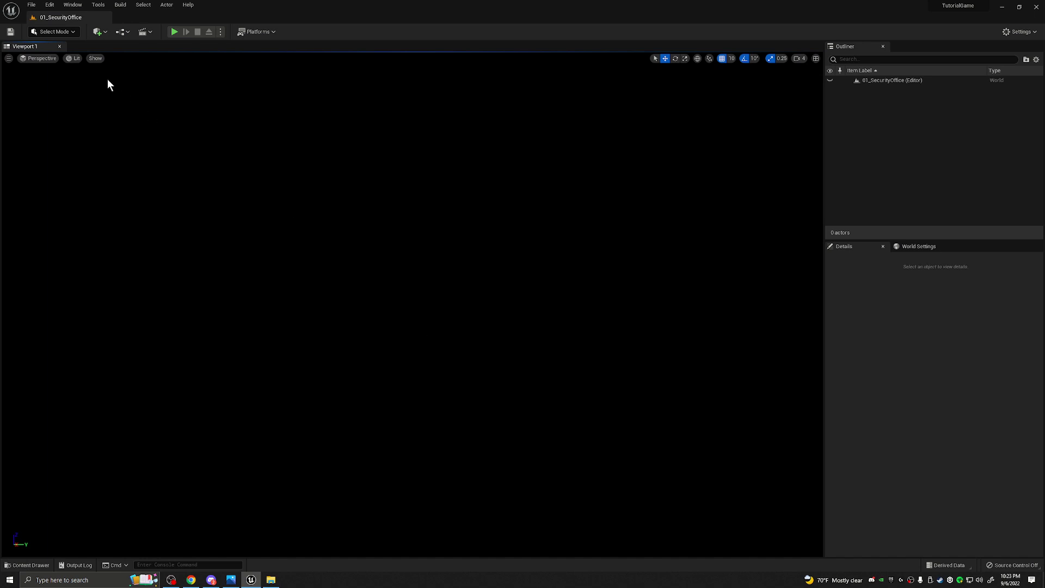
# Step: Switch the editor from Select mode to Modeling mode
pyautogui.moveTo(410, 305); pyautogui.dragTo(354, 402, button='right')
pyautogui.moveTo(446, 354); pyautogui.dragTo(359, 266, button='right')
pyautogui.moveTo(414, 324); pyautogui.dragTo(370, 264, button='right')
pyautogui.moveTo(410, 304); pyautogui.dragTo(357, 329, button='right')
pyautogui.hotkey('shift', '5')
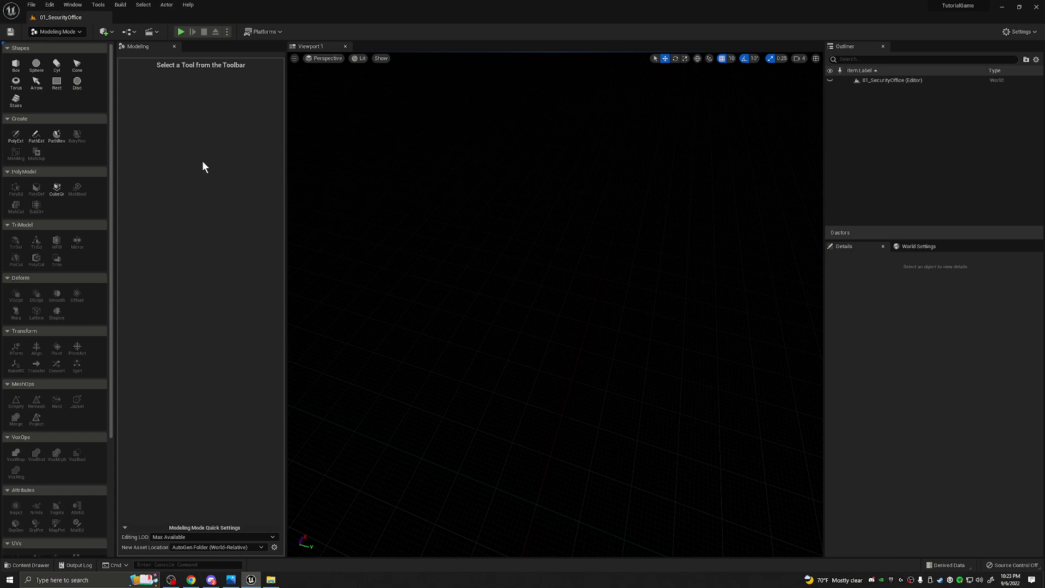
pyautogui.click(57, 32)
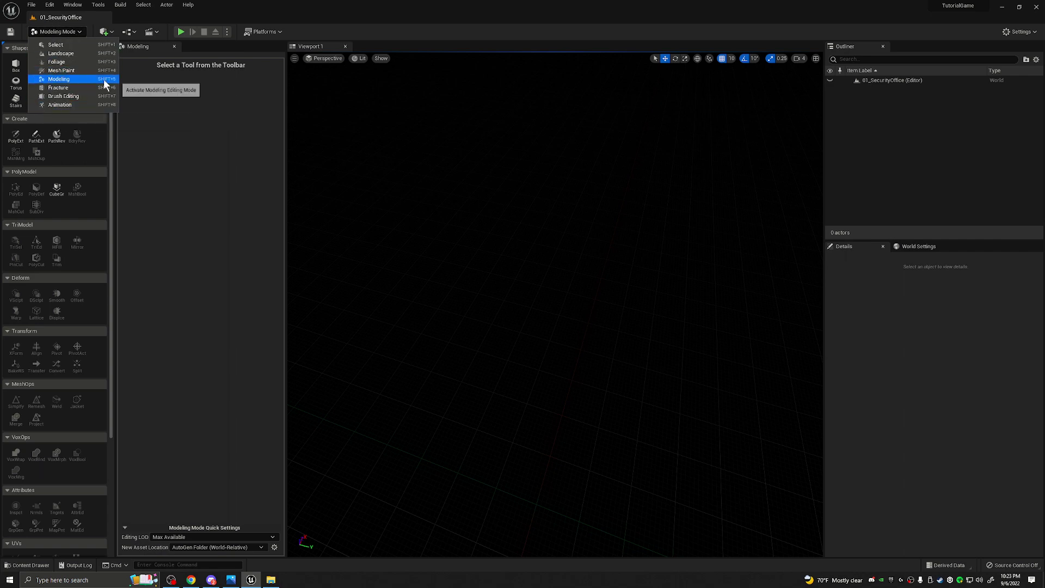
pyautogui.click(76, 31)
pyautogui.moveTo(361, 210); pyautogui.dragTo(337, 199, button='right')
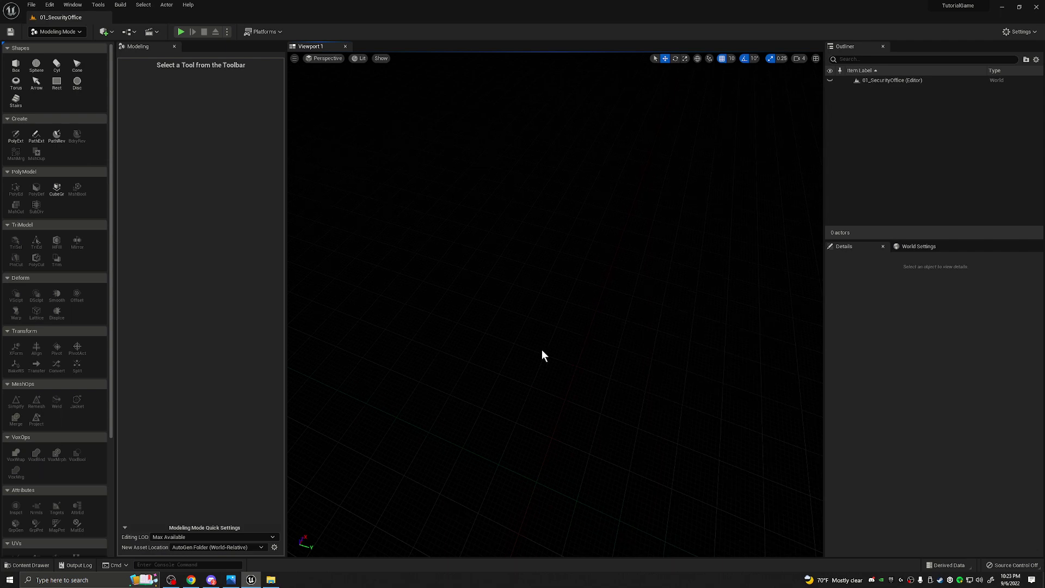
# Step: Select a rectangular area of grid cells with the CubeGrid tool and pull it up into a tall block
pyautogui.click(57, 189)
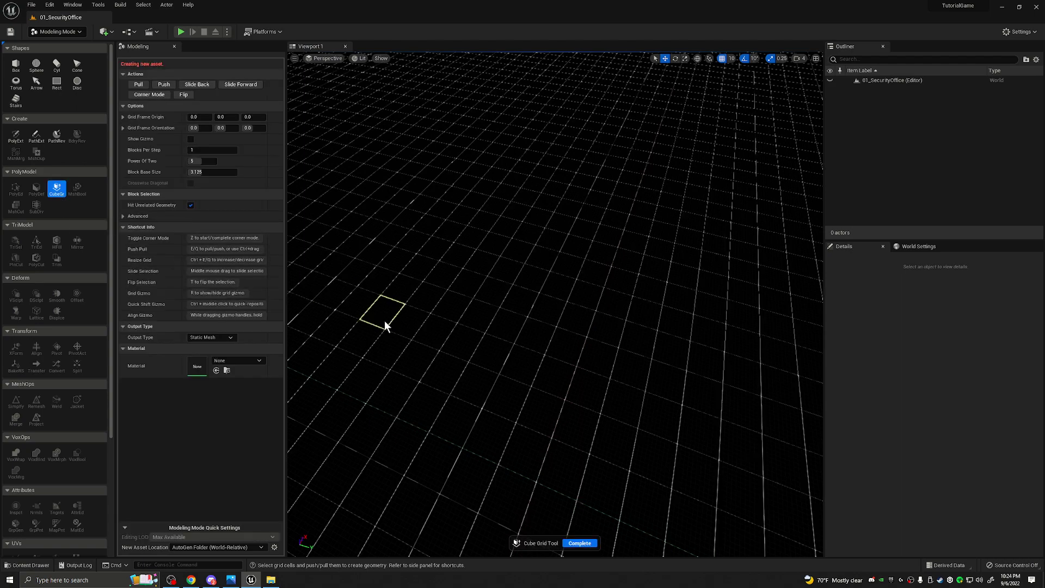
pyautogui.moveTo(519, 267); pyautogui.dragTo(528, 218, button='right')
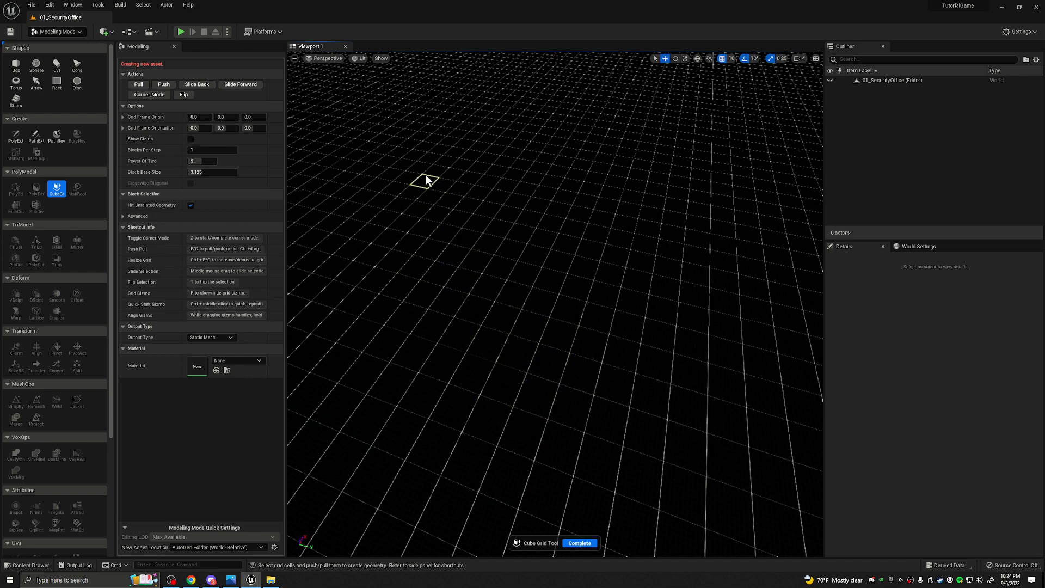
pyautogui.keyDown('shift'); pyautogui.click(567, 400); pyautogui.keyUp('shift')
pyautogui.keyDown('alt'); pyautogui.moveTo(654, 363); pyautogui.dragTo(606, 376); pyautogui.keyUp('alt')
pyautogui.keyDown('alt'); pyautogui.moveTo(570, 233); pyautogui.dragTo(525, 166); pyautogui.keyUp('alt')
pyautogui.press('e')
pyautogui.press('e')
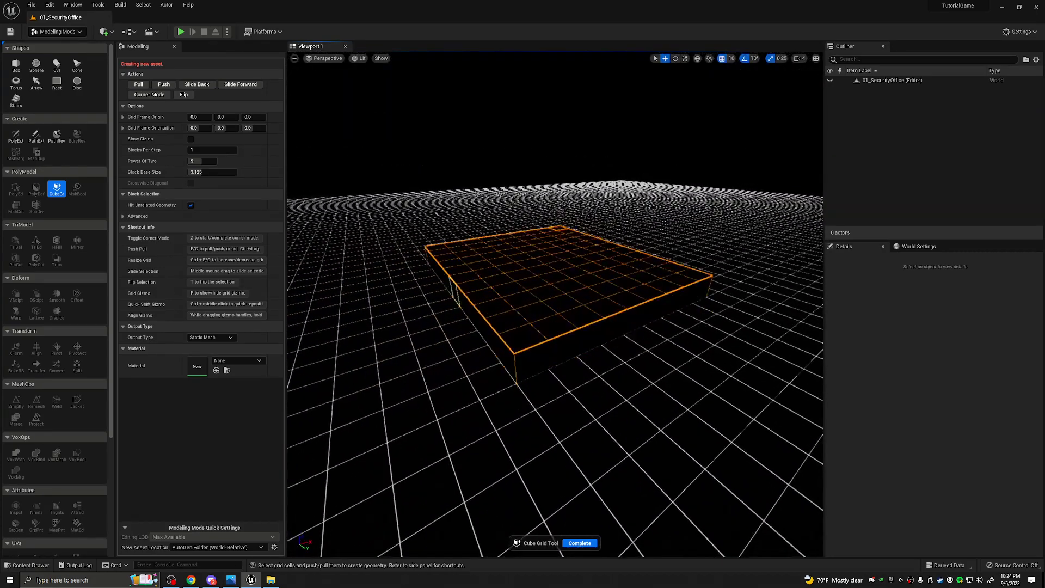
pyautogui.press('e')
pyautogui.press('e')
pyautogui.moveTo(418, 312); pyautogui.dragTo(479, 327, button='right')
pyautogui.press('e')
pyautogui.press('a')
pyautogui.press('d')
pyautogui.moveTo(367, 351); pyautogui.dragTo(368, 348, button='right')
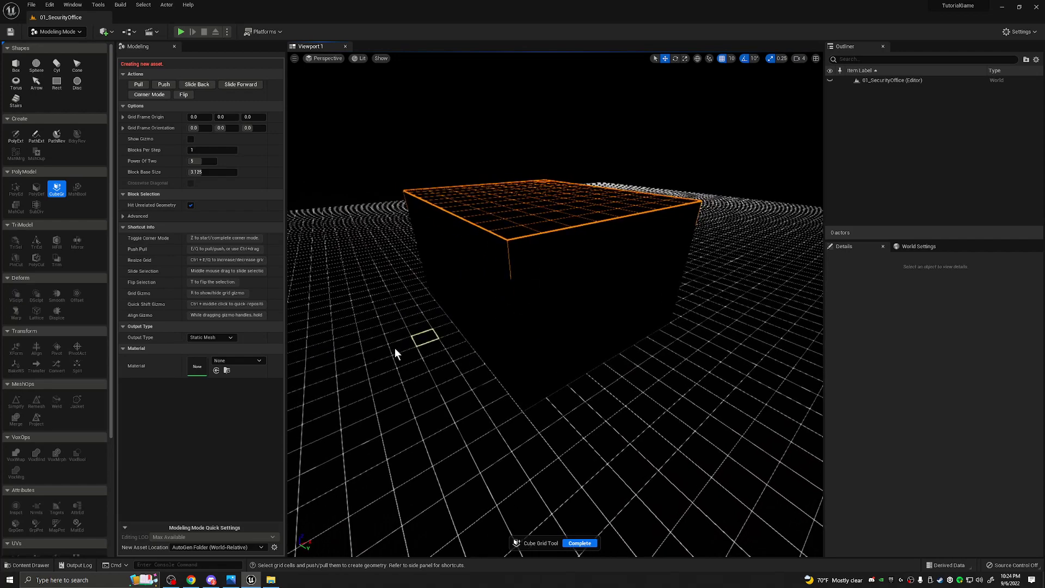
# Step: Push the block back down into the grid and complete the CubeGrid tool
pyautogui.press('q')
pyautogui.press('q')
pyautogui.press('q')
pyautogui.press('q')
pyautogui.press('q')
pyautogui.press('q')
pyautogui.moveTo(378, 354); pyautogui.dragTo(353, 354, button='right')
pyautogui.press('q')
pyautogui.click(579, 544)
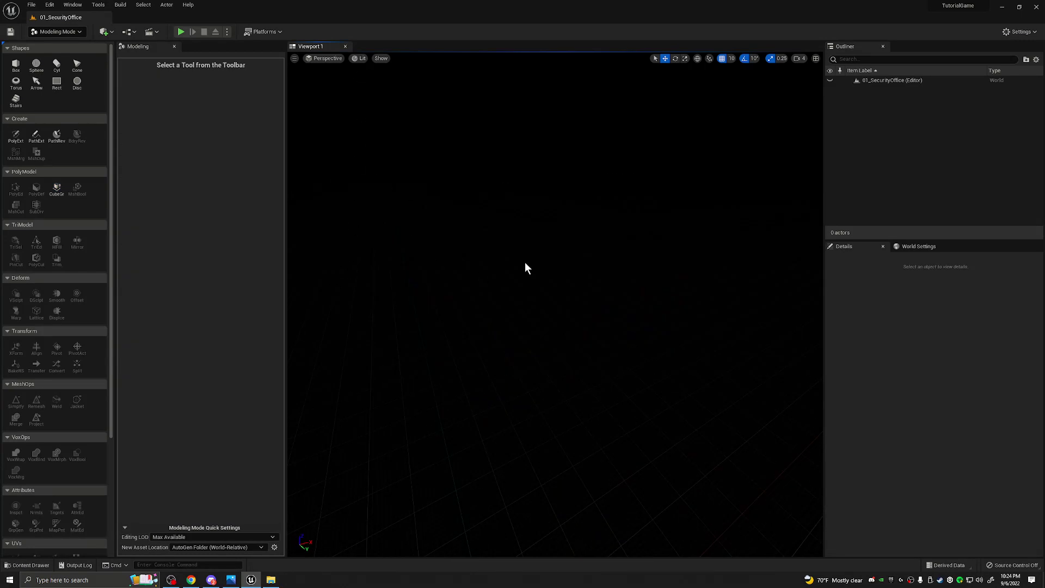
# Step: Switch the viewport shading to Unlit and start the CubeGrid tool
pyautogui.click(357, 60)
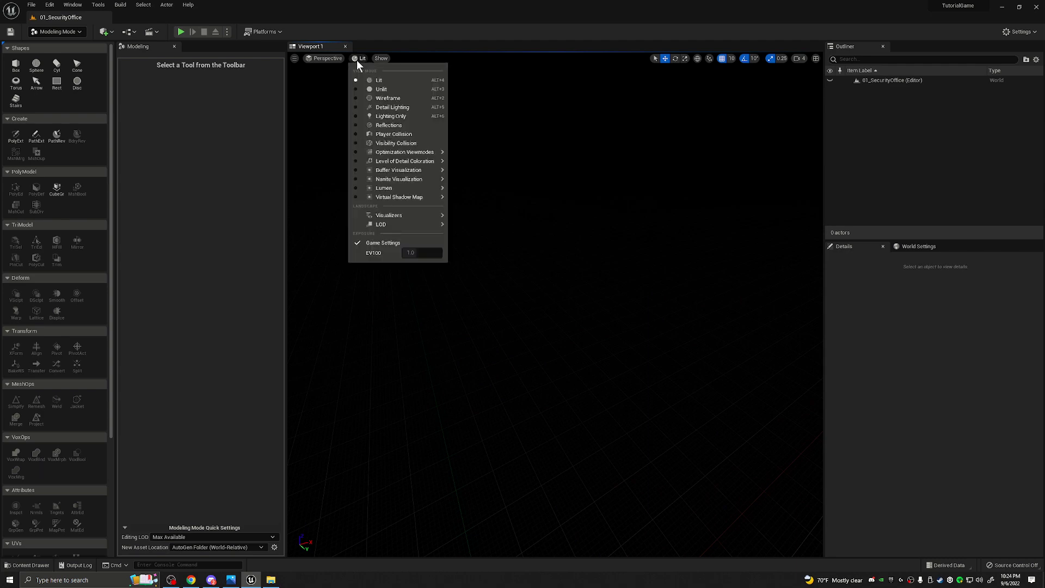
pyautogui.click(388, 88)
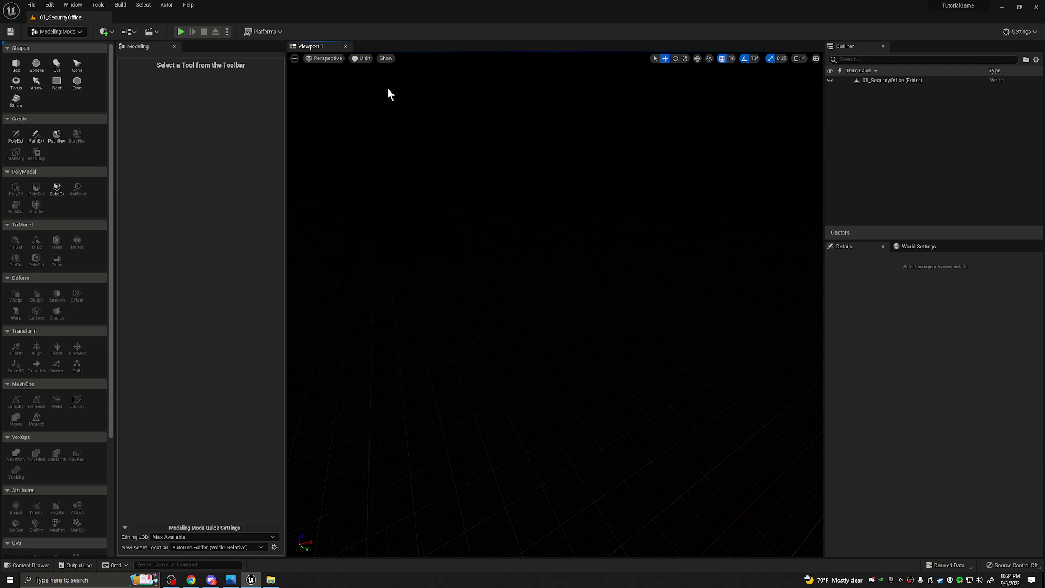
pyautogui.click(57, 188)
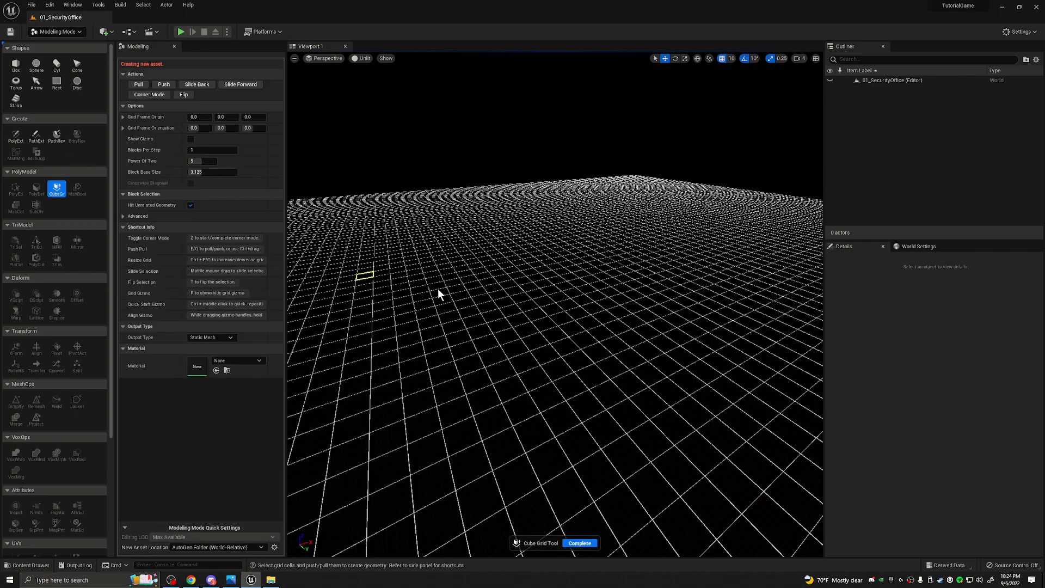
pyautogui.moveTo(381, 244); pyautogui.dragTo(413, 255, button='right')
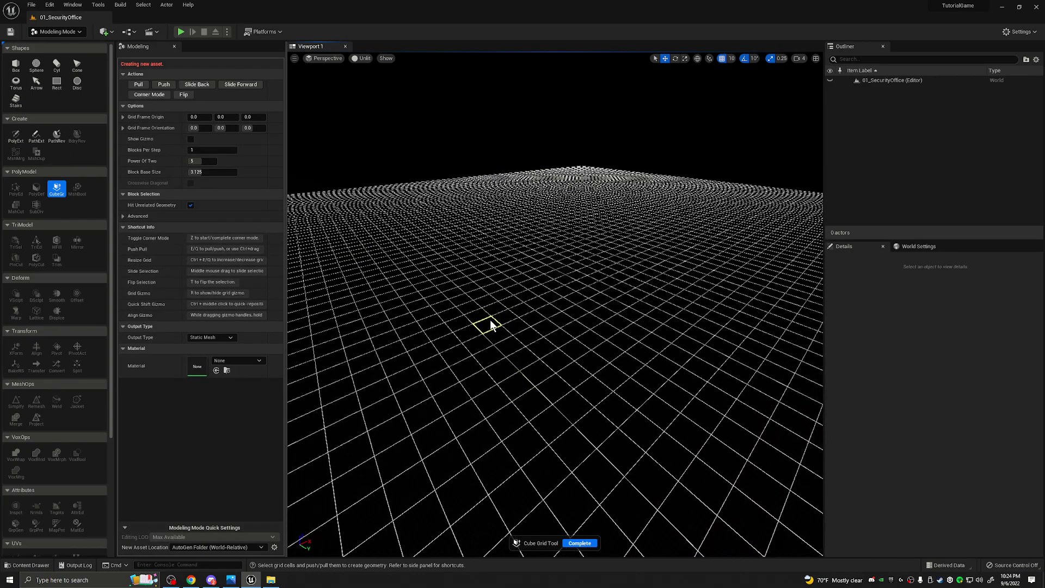
# Step: Select a rectangular area of grid cells and pull it up into a large block
pyautogui.keyDown('shift'); pyautogui.click(488, 485); pyautogui.keyUp('shift')
pyautogui.press('e')
pyautogui.press('e')
pyautogui.press('e')
pyautogui.moveTo(606, 471); pyautogui.dragTo(380, 315, button='right')
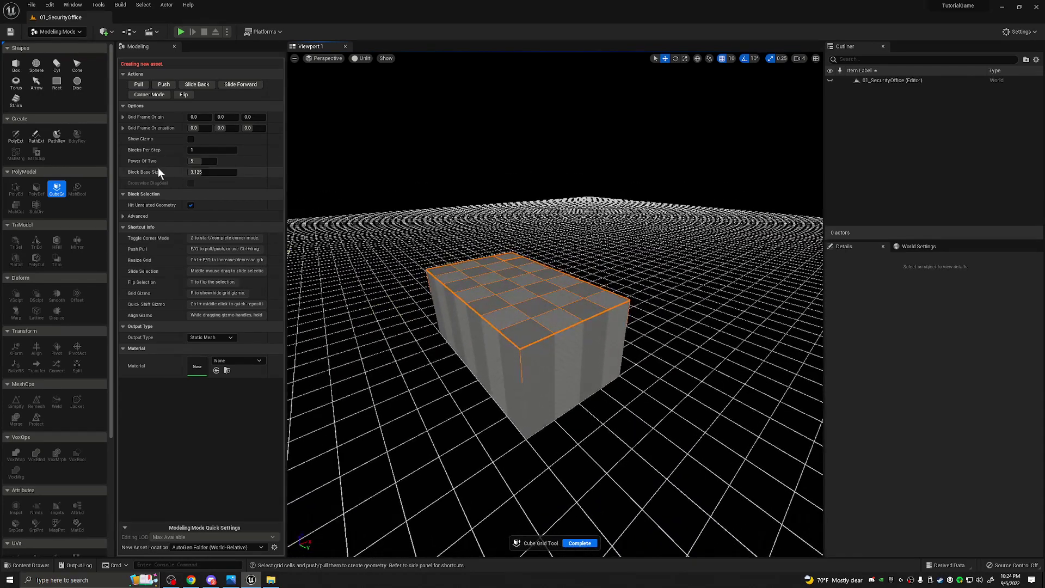
pyautogui.moveTo(494, 306); pyautogui.dragTo(479, 370, button='right')
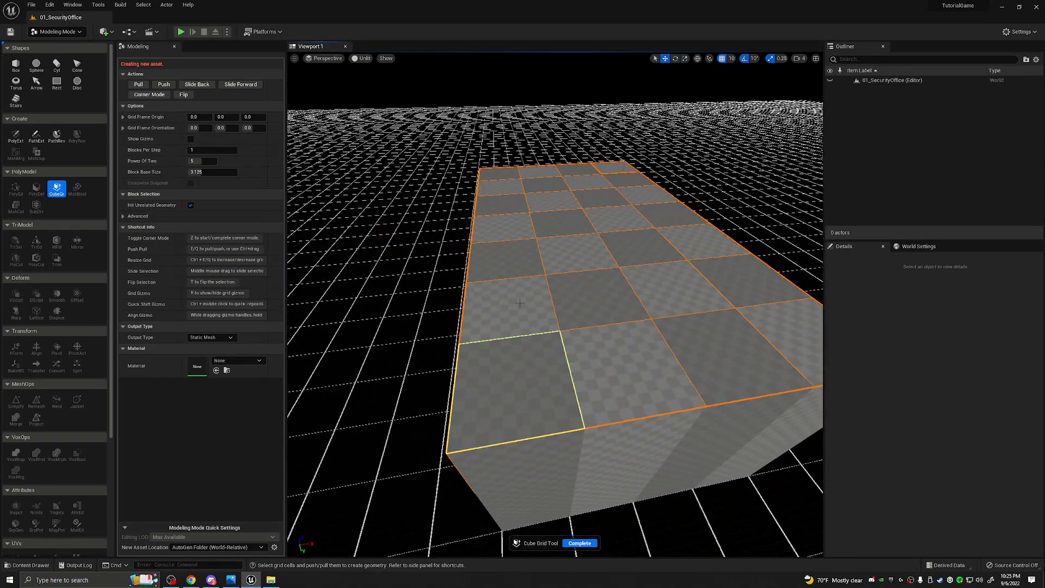
# Step: Set the grid's Power of Two to 3 and pull small cells out of the large block
pyautogui.scroll(-3, 530, 326)
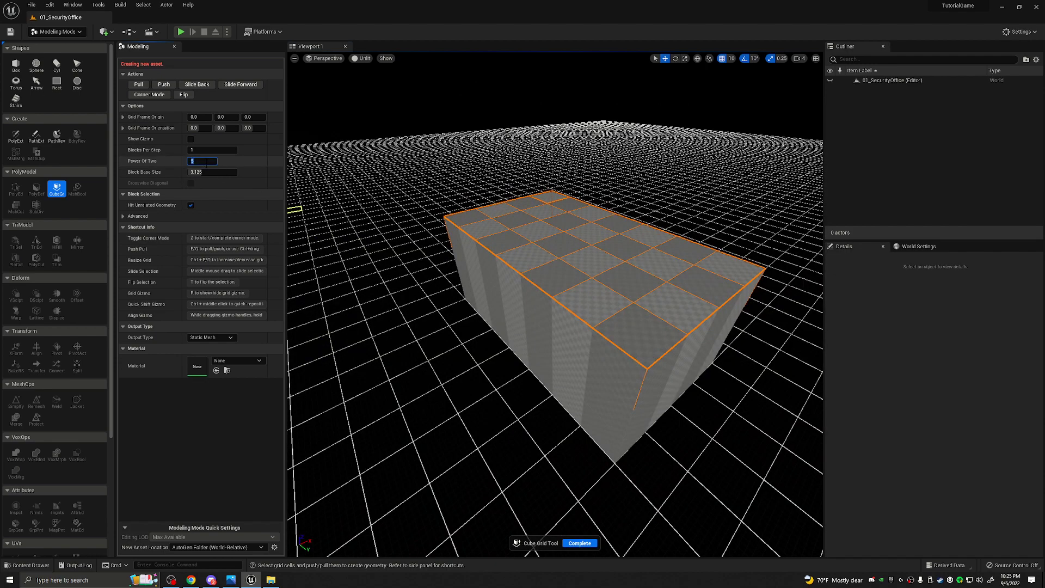
pyautogui.press('Return')
pyautogui.moveTo(370, 233); pyautogui.dragTo(546, 325, button='right')
pyautogui.click(516, 313)
pyautogui.press('e')
pyautogui.keyDown('alt'); pyautogui.moveTo(544, 398); pyautogui.dragTo(624, 297); pyautogui.keyUp('alt')
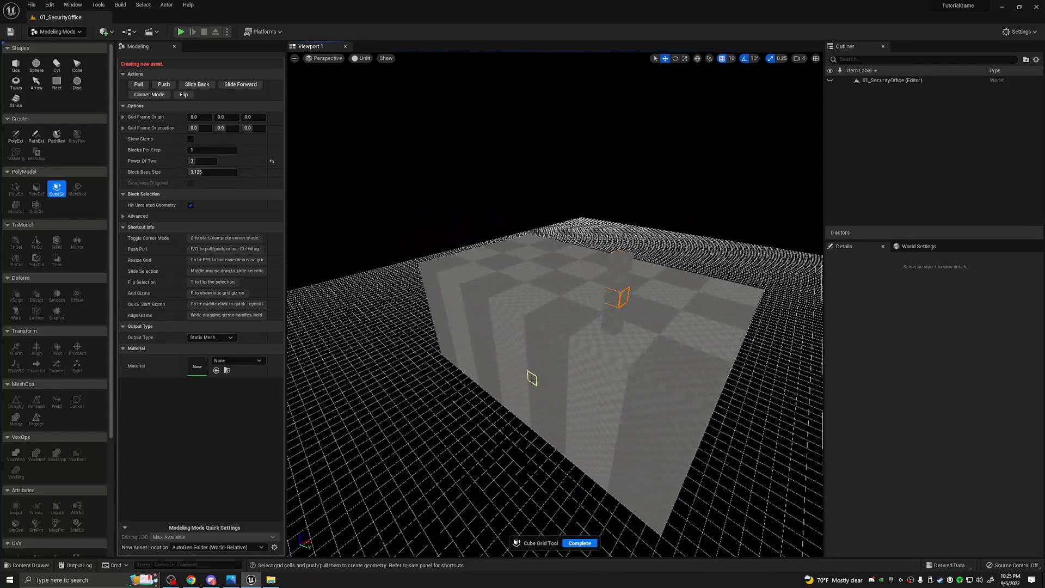
pyautogui.keyDown('alt'); pyautogui.moveTo(516, 392); pyautogui.dragTo(479, 401); pyautogui.keyUp('alt')
# Step: Set the grid's Power of Two to 1 and pull finer cells out of the small raised shapes on the block
pyautogui.click(206, 159)
pyautogui.press('Return')
pyautogui.keyDown('alt'); pyautogui.moveTo(399, 256); pyautogui.dragTo(541, 315); pyautogui.keyUp('alt')
pyautogui.keyDown('alt'); pyautogui.moveTo(552, 394); pyautogui.dragTo(555, 338); pyautogui.keyUp('alt')
pyautogui.scroll(5, 555, 338)
pyautogui.click(421, 288)
pyautogui.press('e')
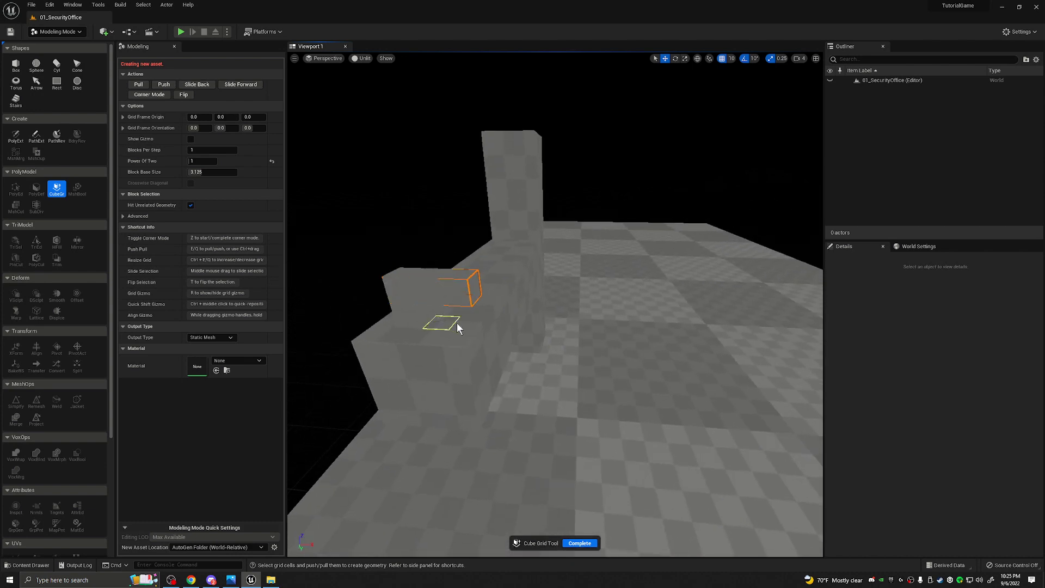
# Step: Pull a thin horizontal arm out of the side of the tall pillar near its upper end
pyautogui.keyDown('alt'); pyautogui.moveTo(468, 309); pyautogui.dragTo(522, 229); pyautogui.keyUp('alt')
pyautogui.moveTo(459, 294); pyautogui.dragTo(459, 341, button='right')
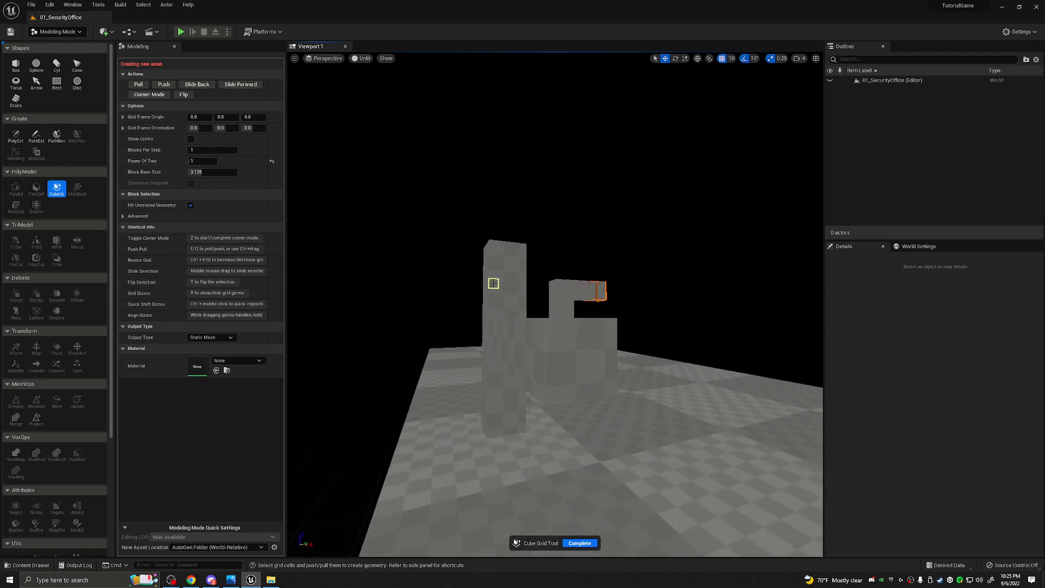
pyautogui.press('e')
pyautogui.press('e')
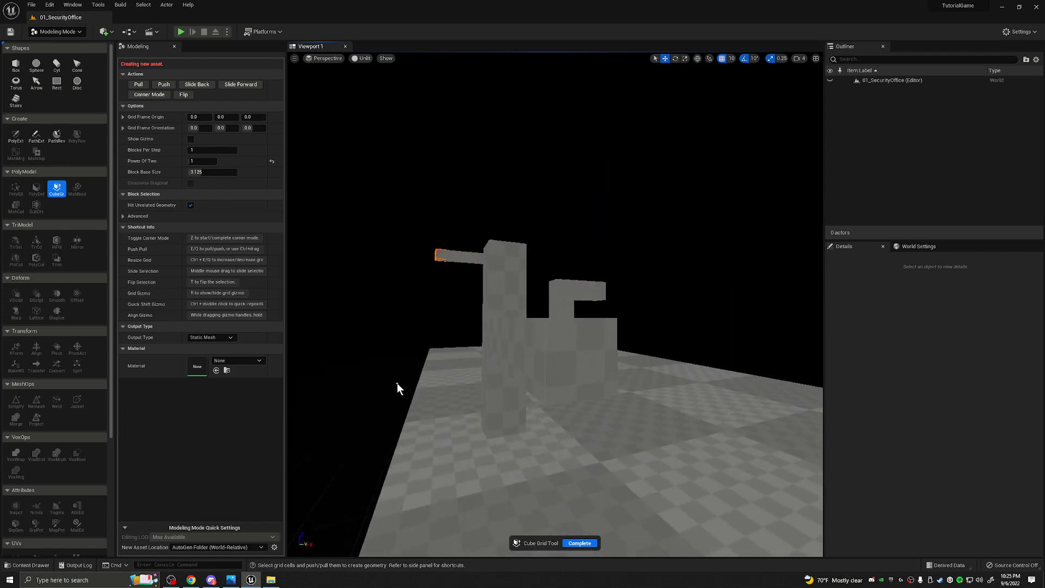